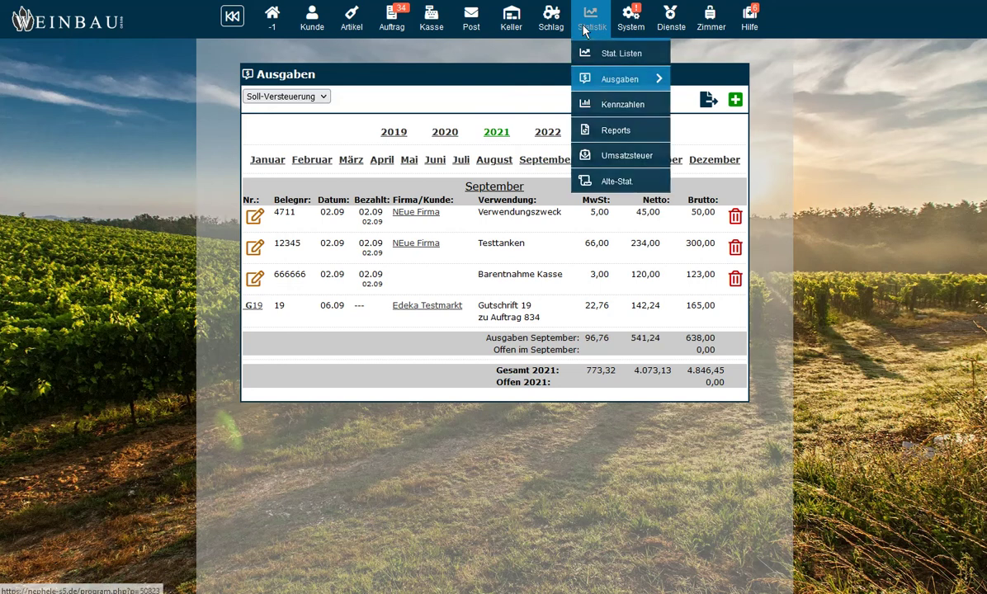
Start recording a new expense and choose Wurst kaufen as its purpose
mouse_move(623, 80)
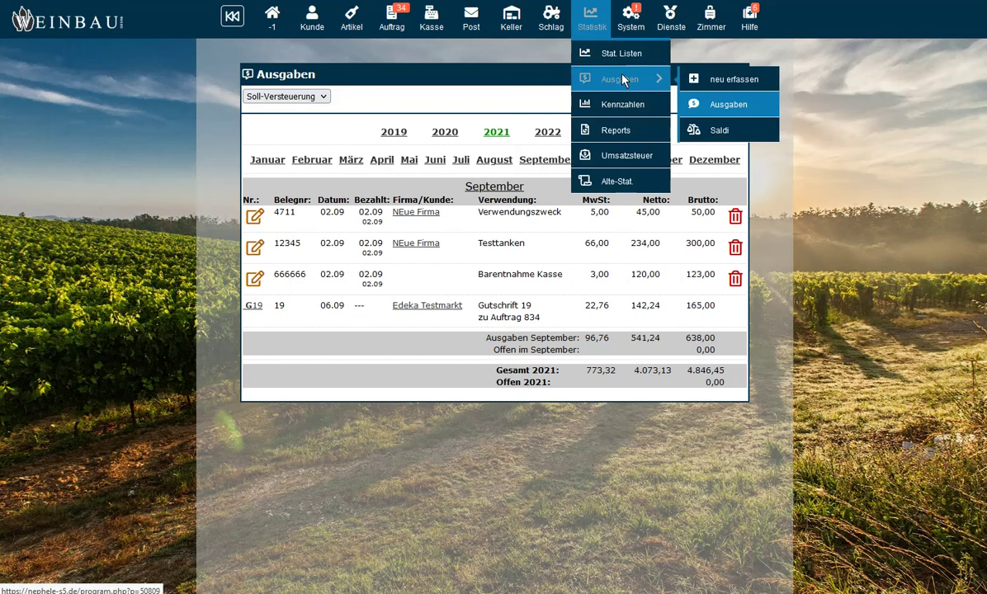
left_click(717, 80)
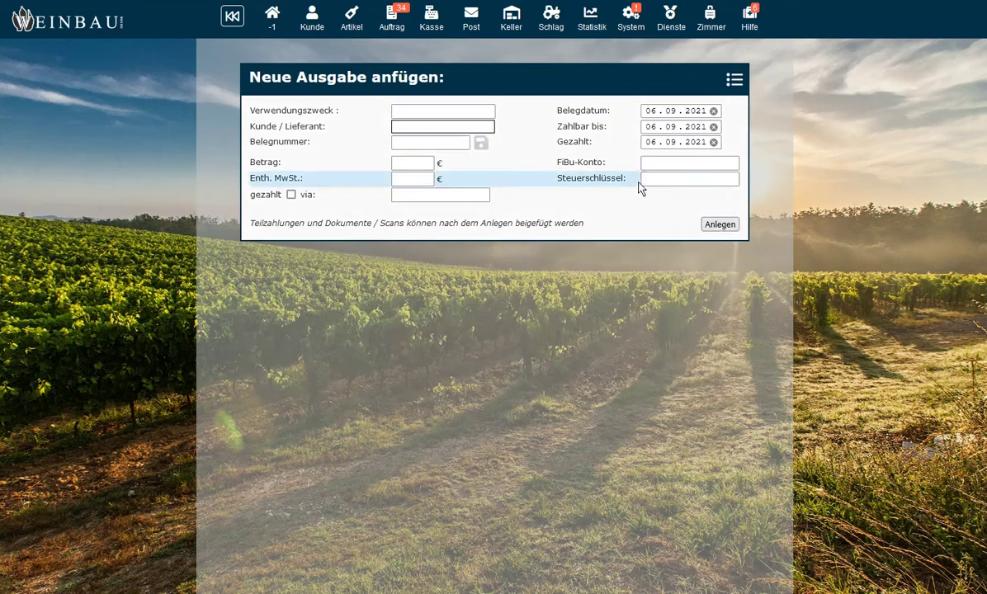
left_click(469, 113)
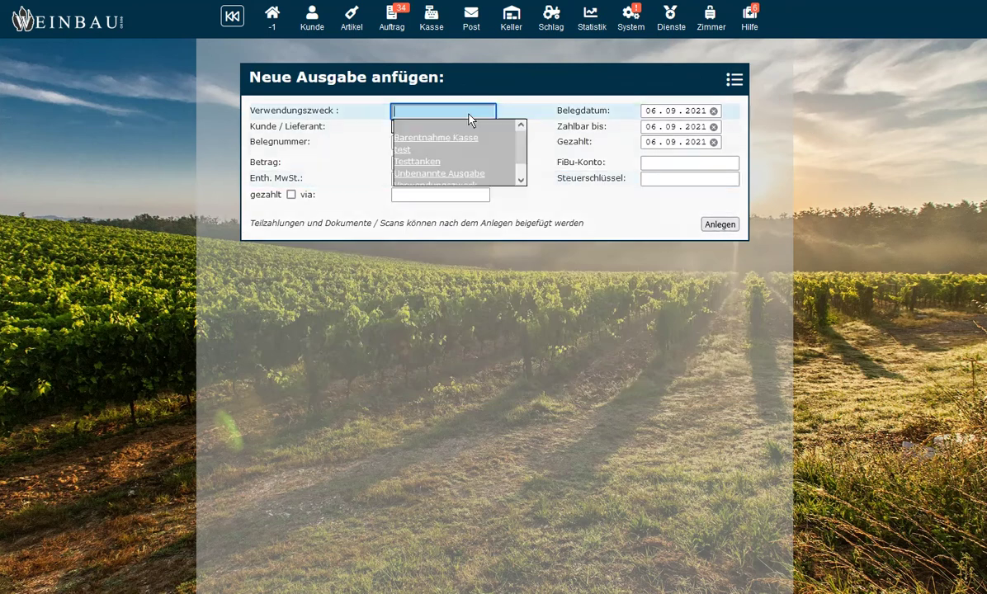
scroll(435, 140, "down", 3)
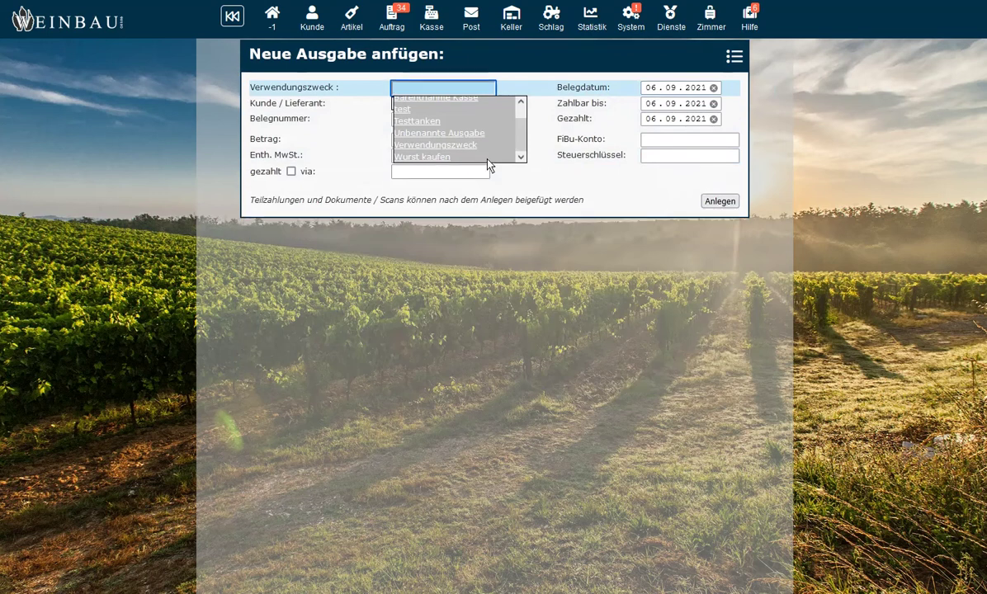
left_click(436, 148)
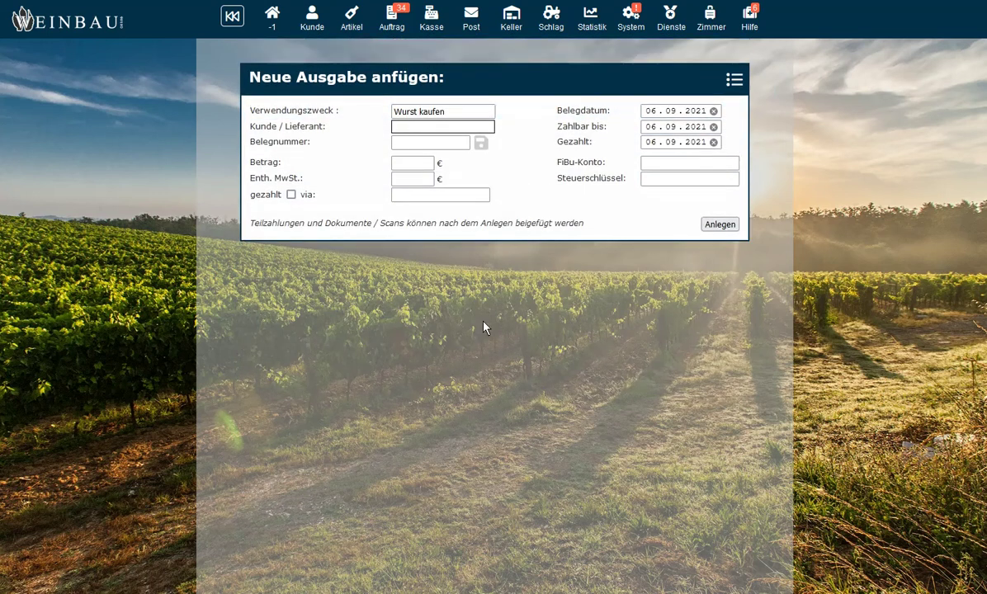
Assign Edeka Testmarkt as the supplier of the new expense
left_click(411, 133)
scroll(430, 211, "down", 5)
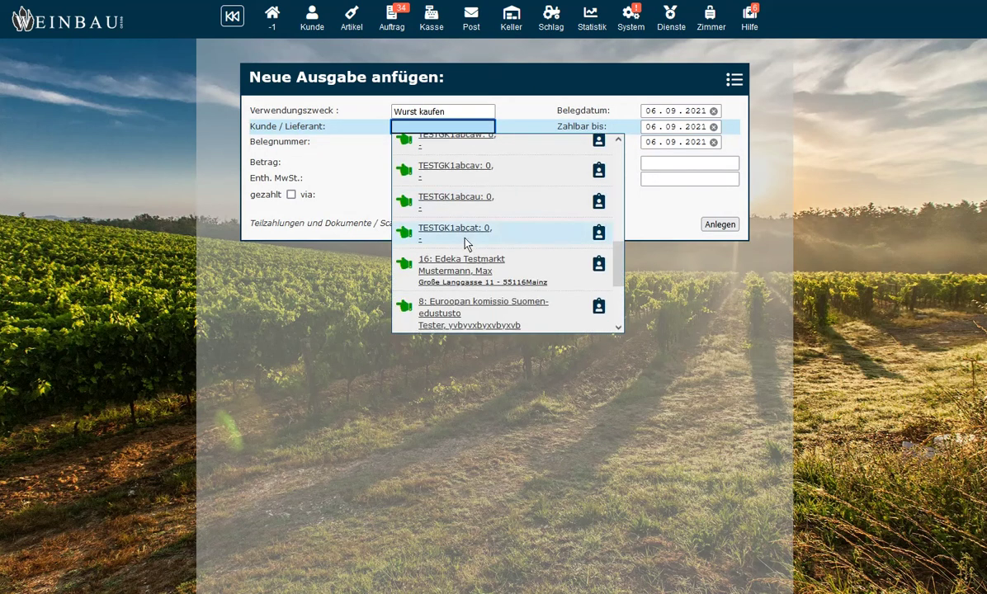
scroll(466, 244, "down", 3)
scroll(467, 246, "up", 5)
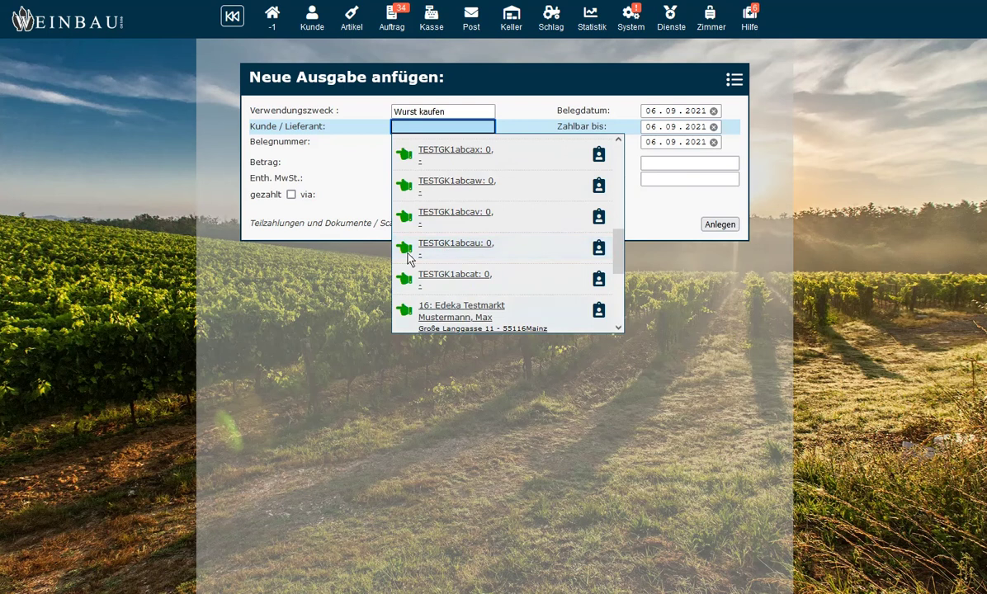
left_click(462, 313)
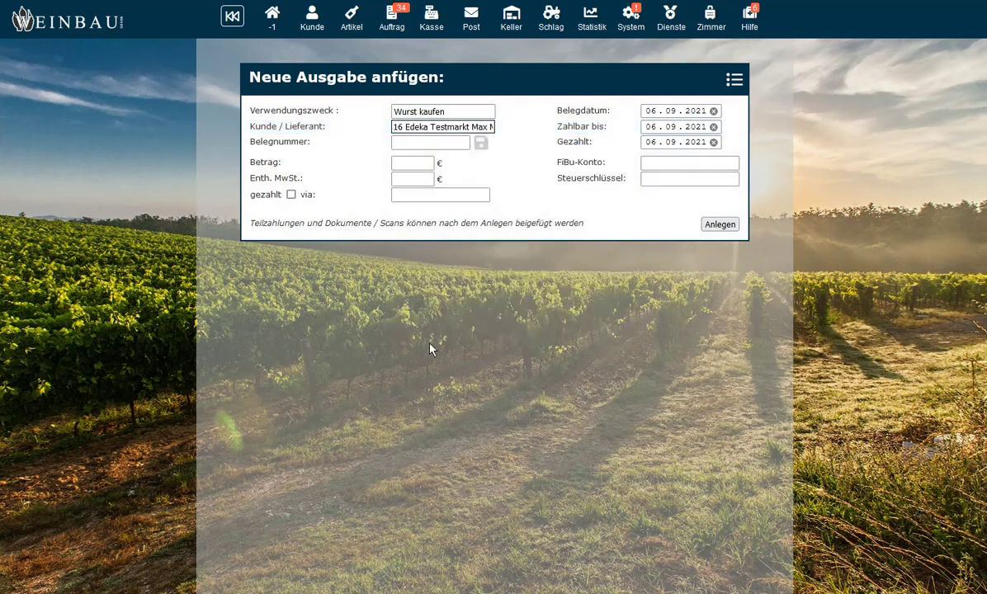
Enter receipt number 1234, an amount of 12 € and contained VAT of 2 € for the expense
left_click(421, 144)
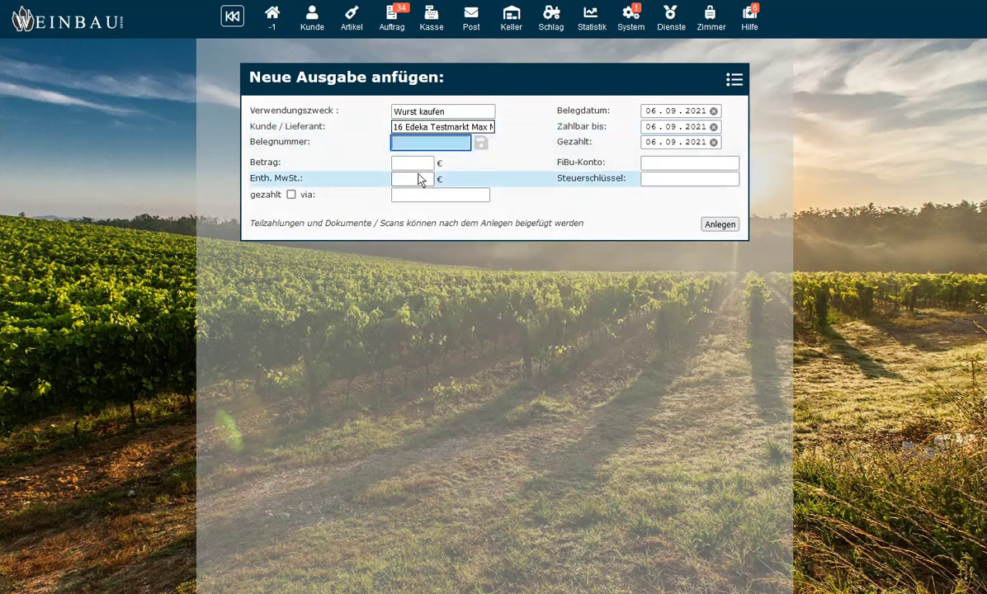
type("12")
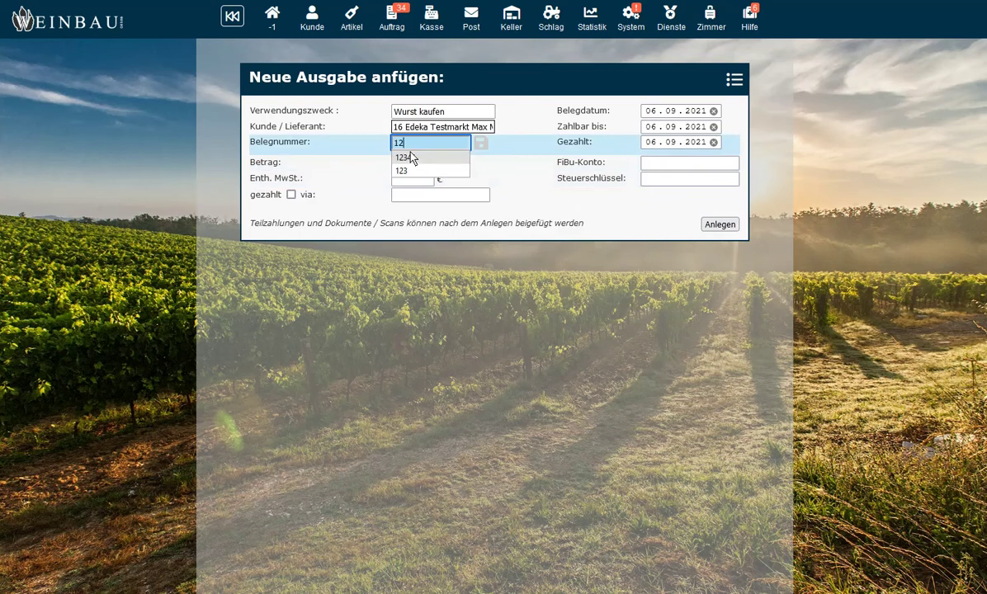
type("34")
left_click(477, 145)
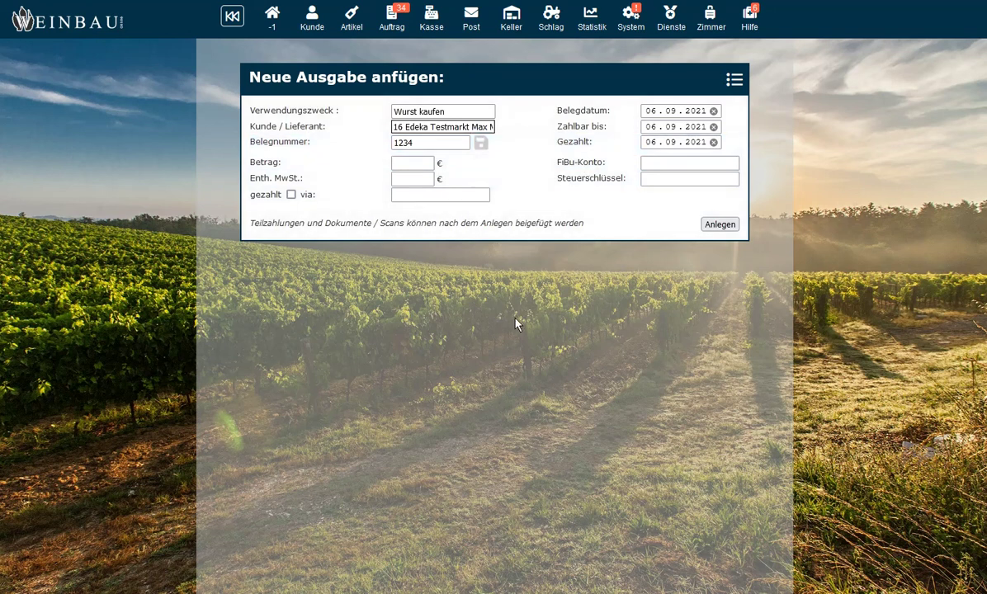
left_click(419, 164)
type("12")
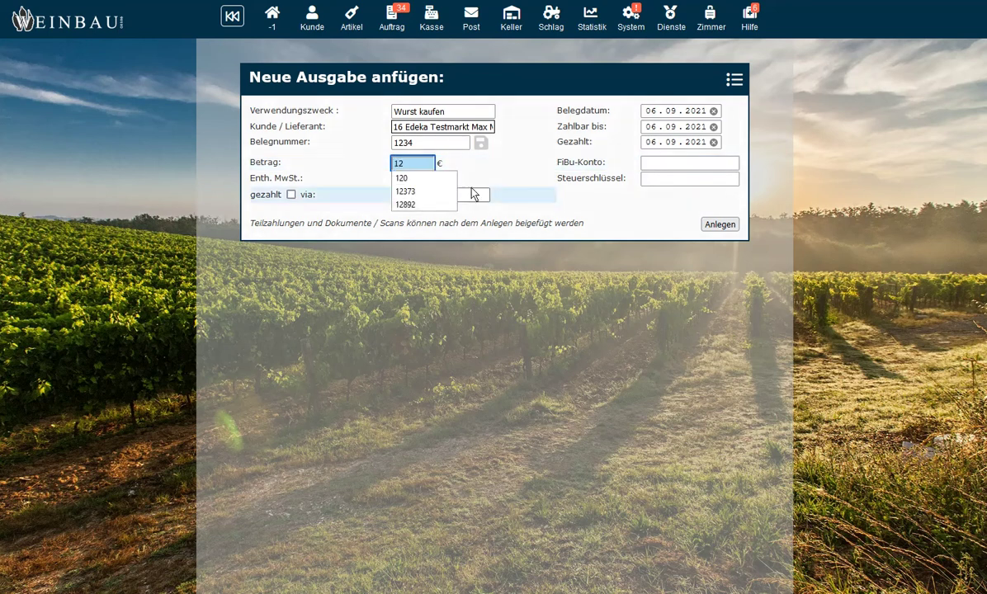
key("Tab")
type("2")
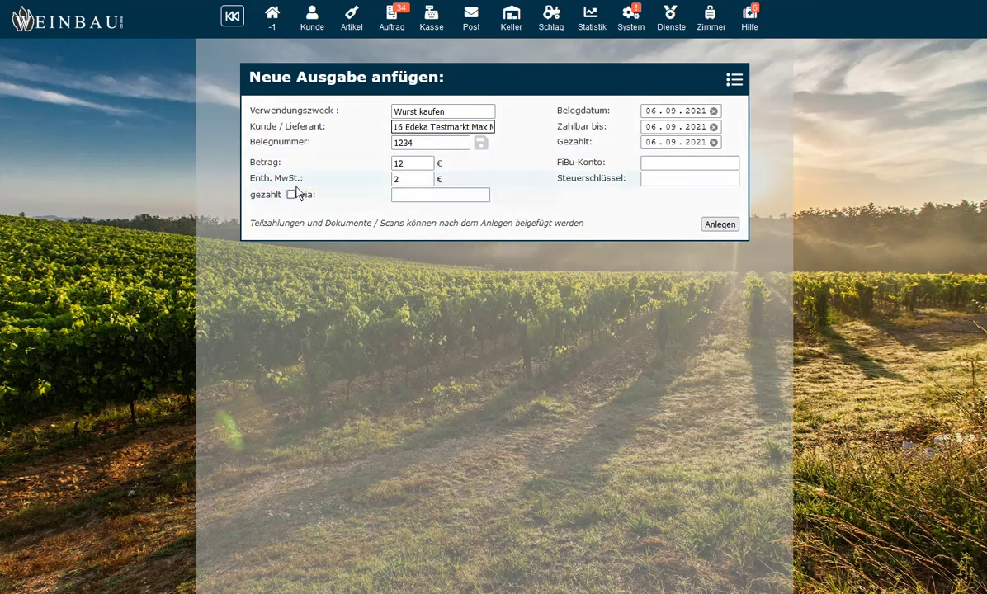
Mark the expense as paid and enter Karte as the payment method
left_click(291, 196)
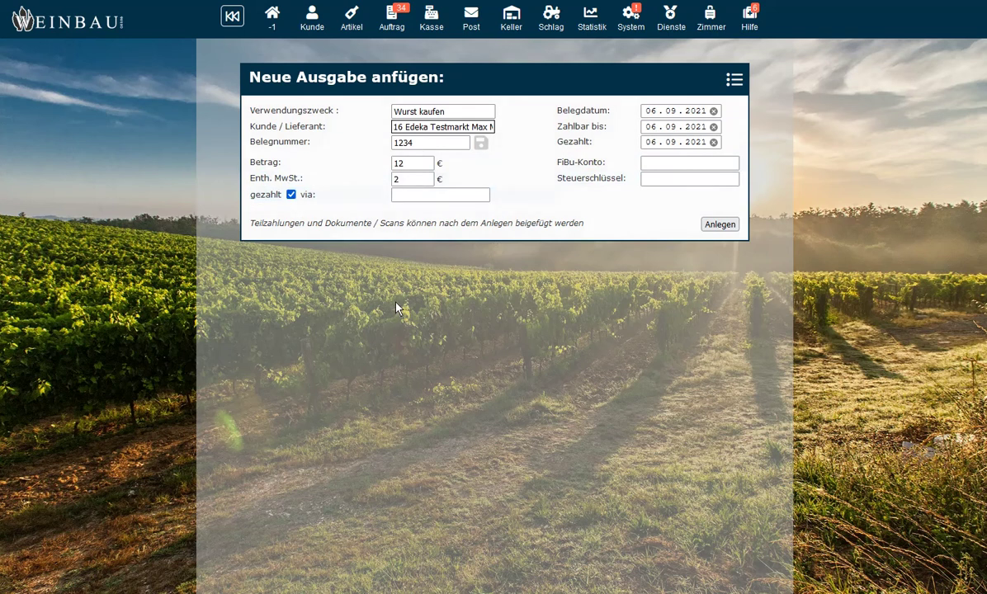
left_click(427, 196)
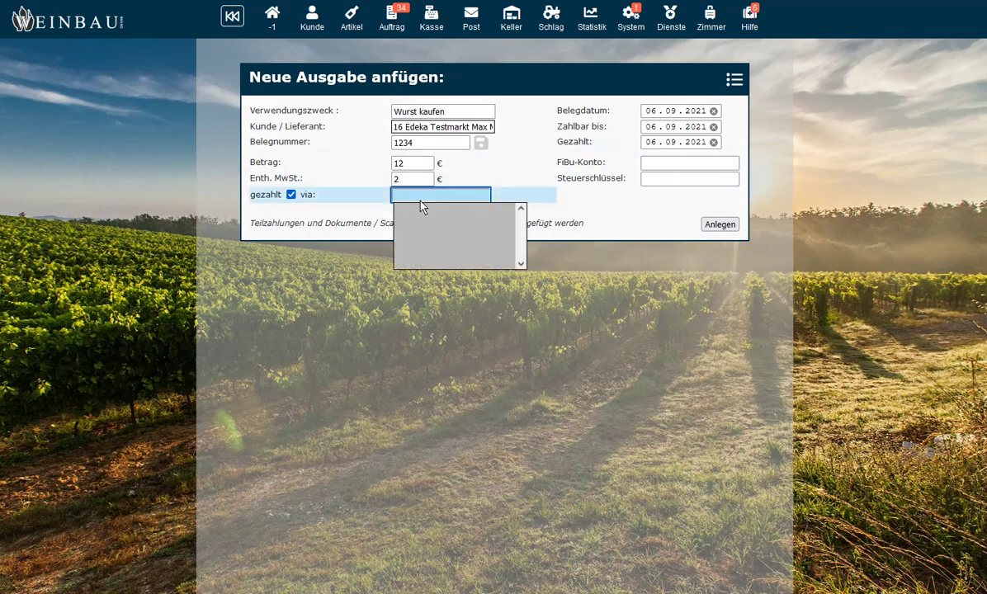
type("Karte")
left_click(595, 176)
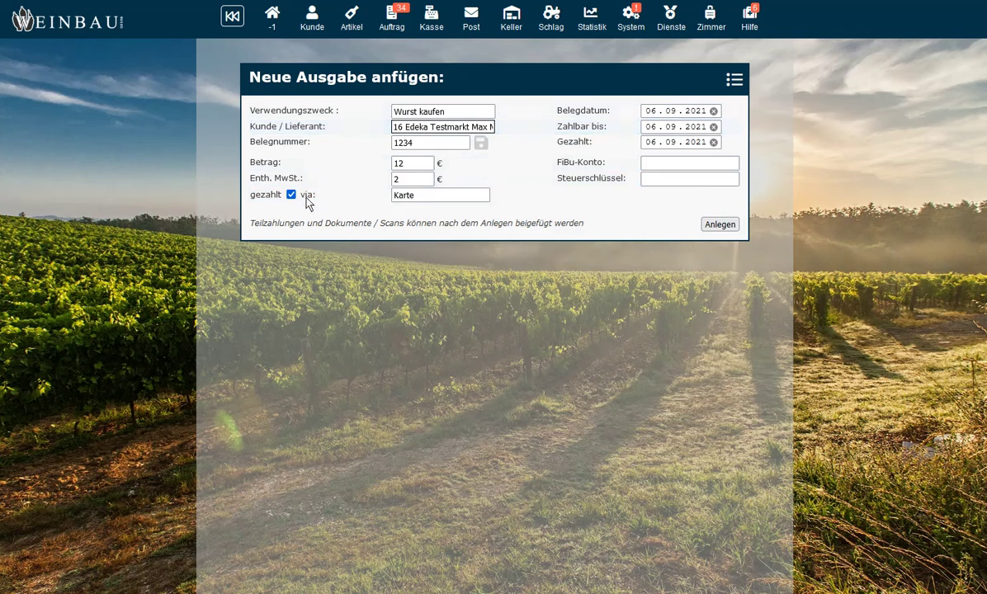
Enter the FiBu account number, pick tax key 456456 and create the expense
left_click(678, 166)
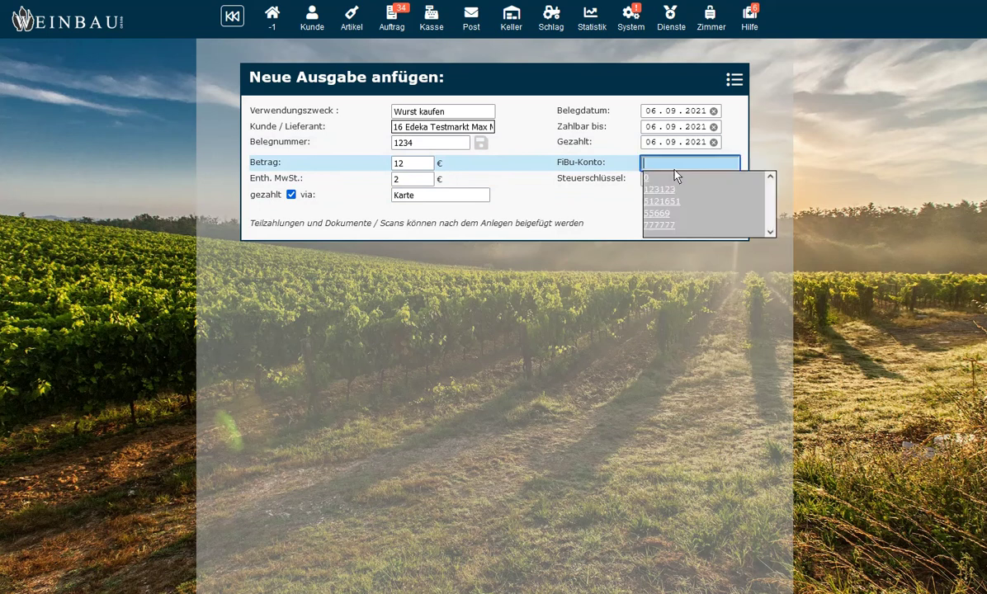
type("123456")
left_click(615, 297)
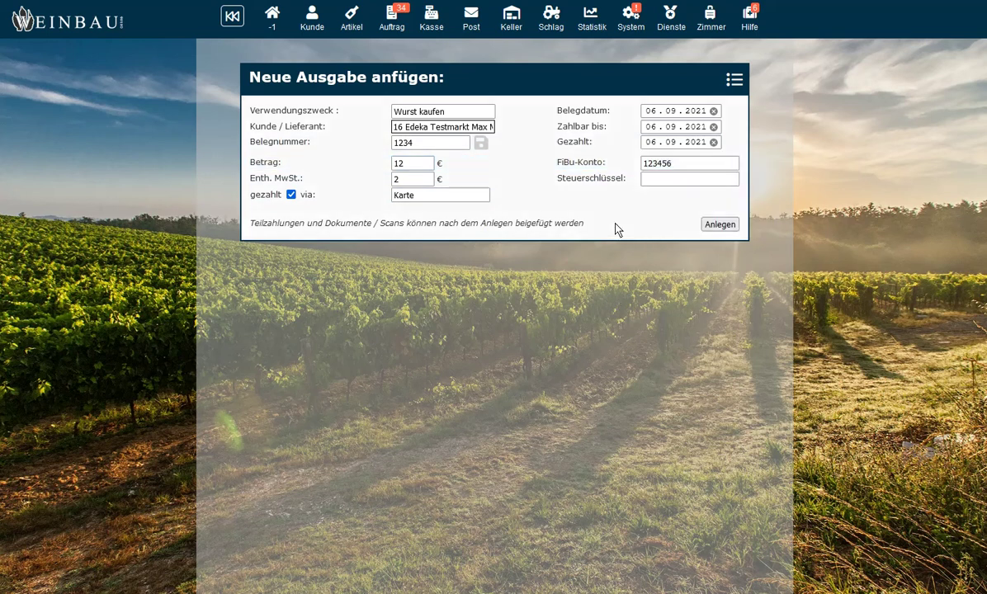
left_click(647, 186)
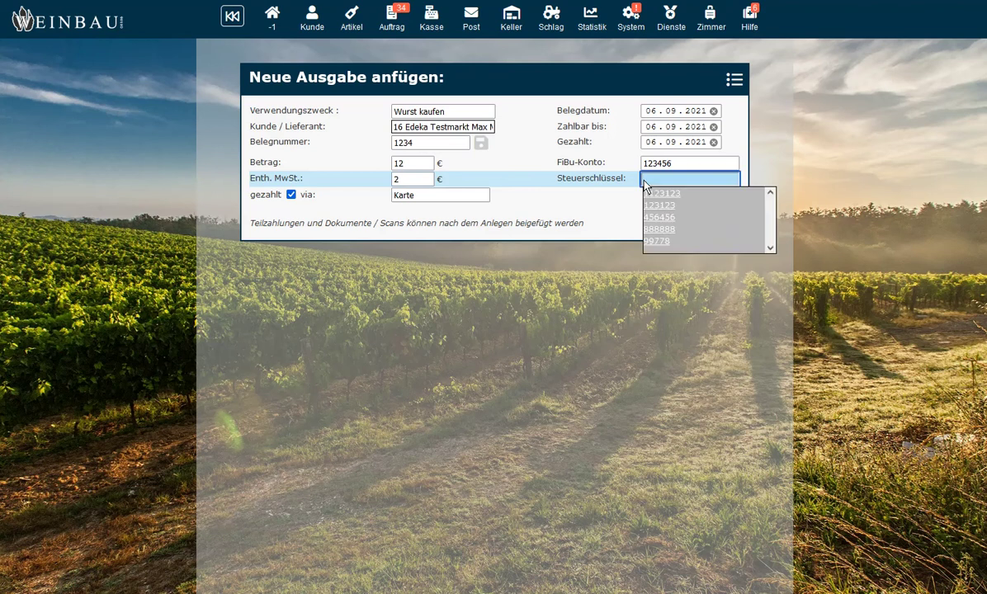
left_click(650, 223)
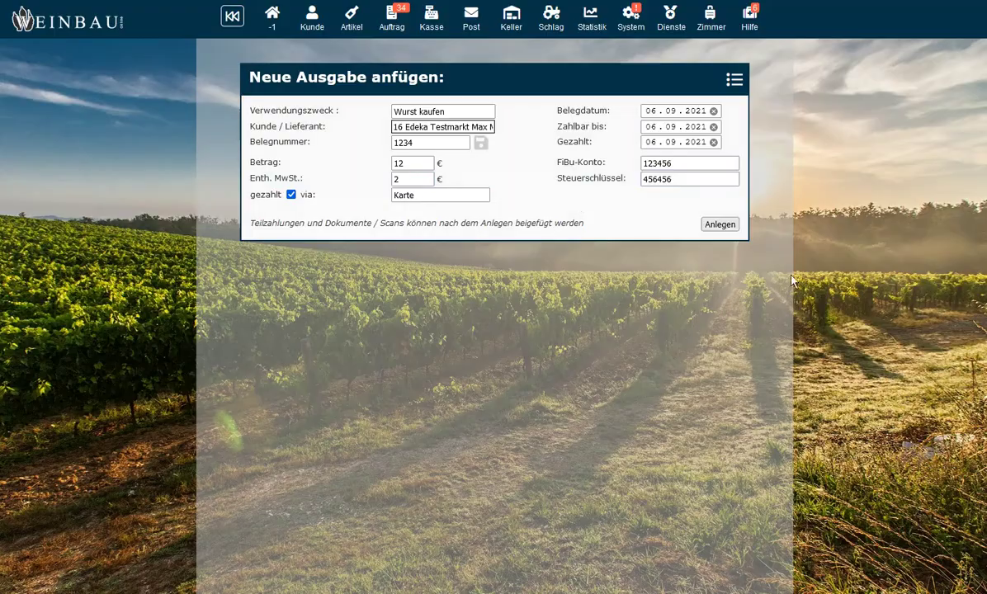
left_click(718, 225)
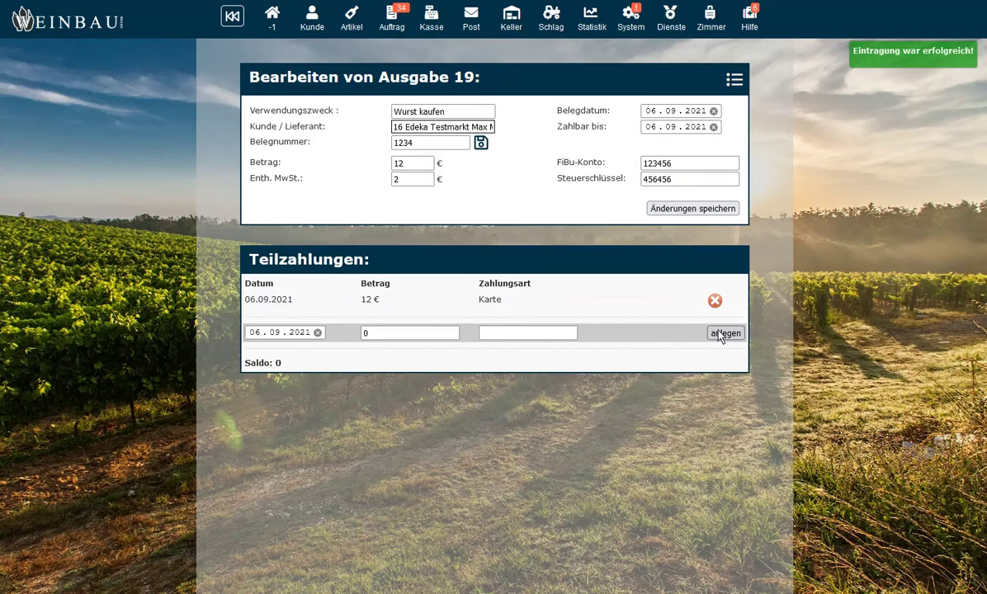
Look at the file upload dialog for the new expense's receipt and close it without uploading anything
left_click(480, 142)
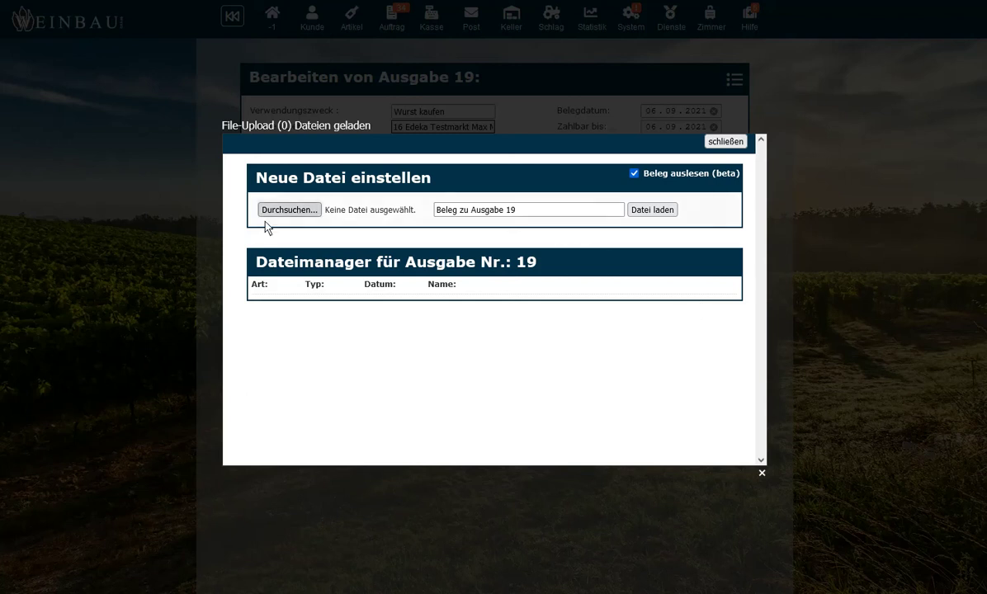
left_click(864, 343)
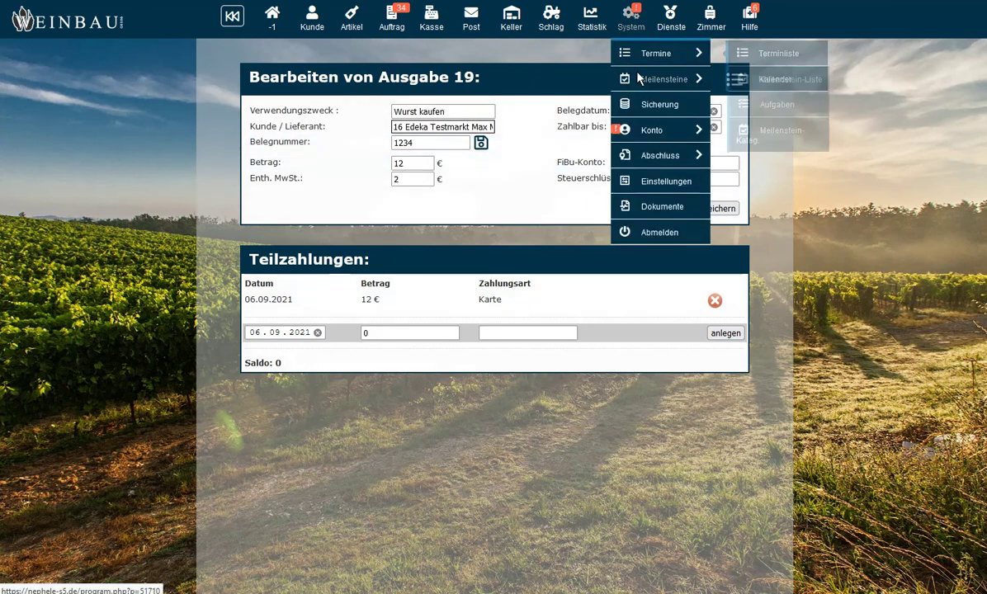
Open the expense overview and look through the 2021 months October, September, August and July, returning to September
mouse_move(591, 23)
mouse_move(623, 83)
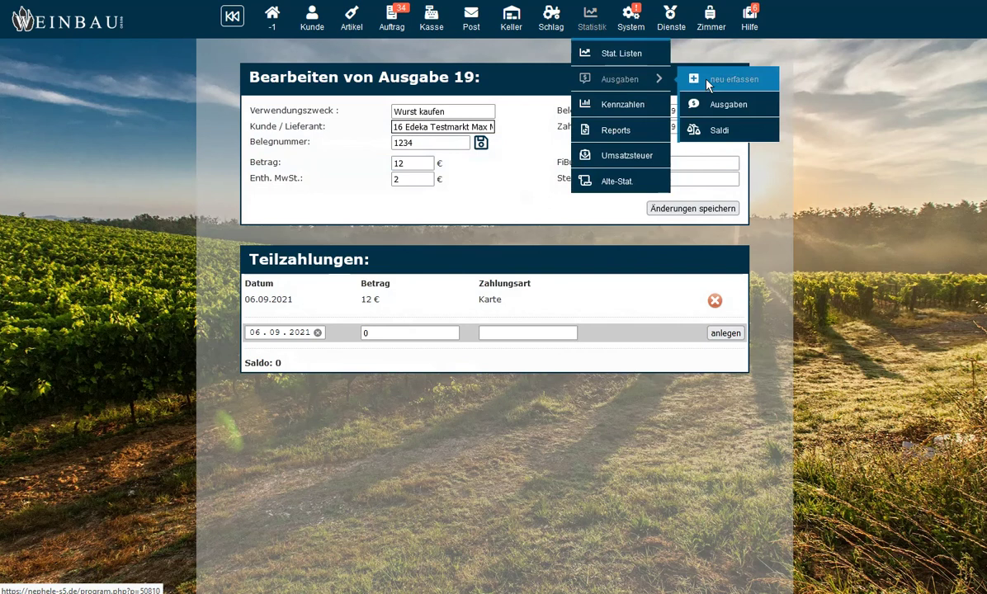
left_click(717, 106)
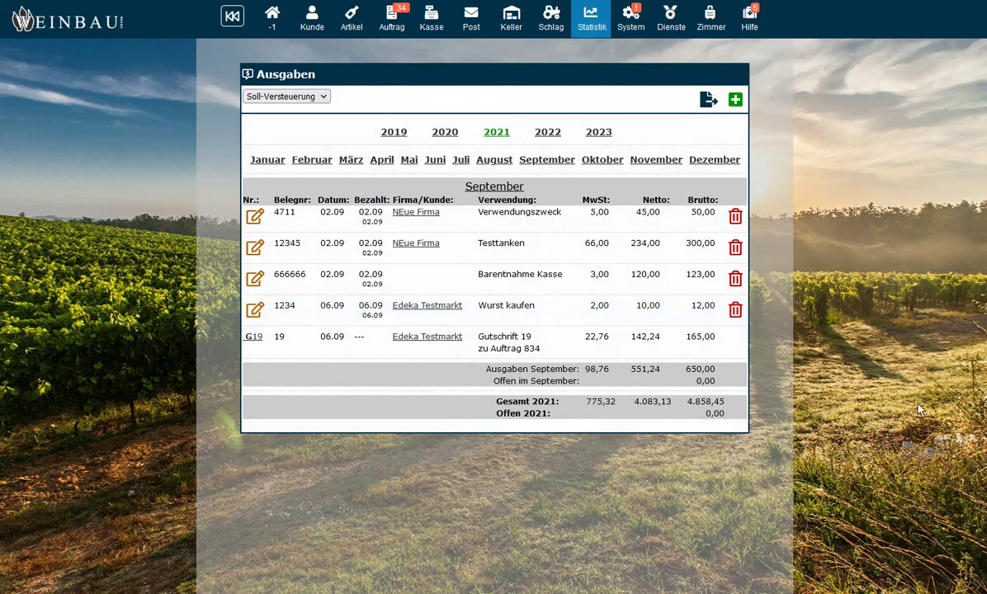
left_click(596, 161)
left_click(525, 162)
left_click(493, 162)
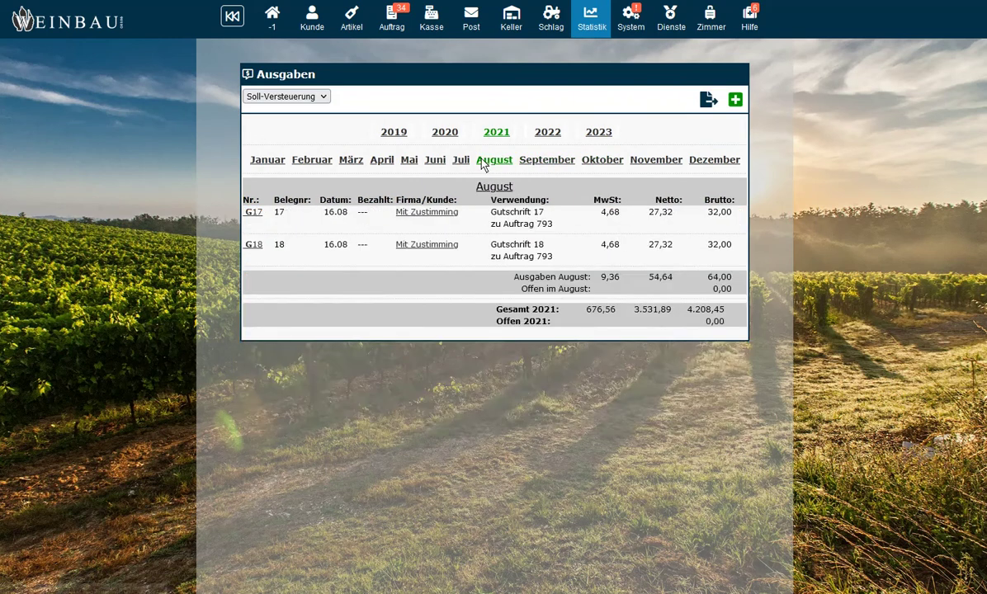
left_click(460, 162)
left_click(545, 159)
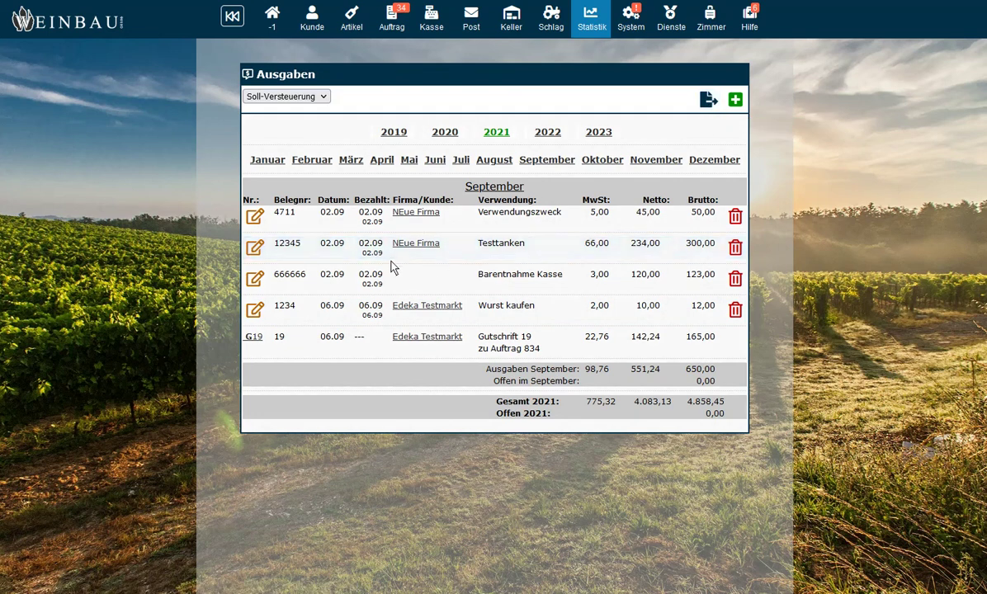
Examine the expense export settings, including the PDF-Liste and Dokument-Archiv formats, and close them without exporting
left_click(708, 102)
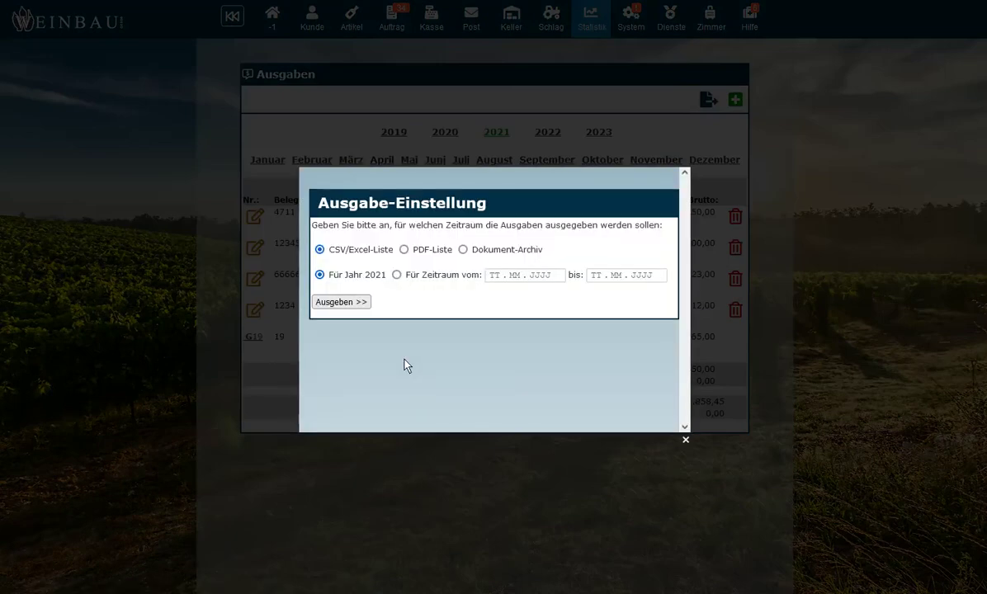
left_click(417, 249)
left_click(464, 249)
left_click(816, 326)
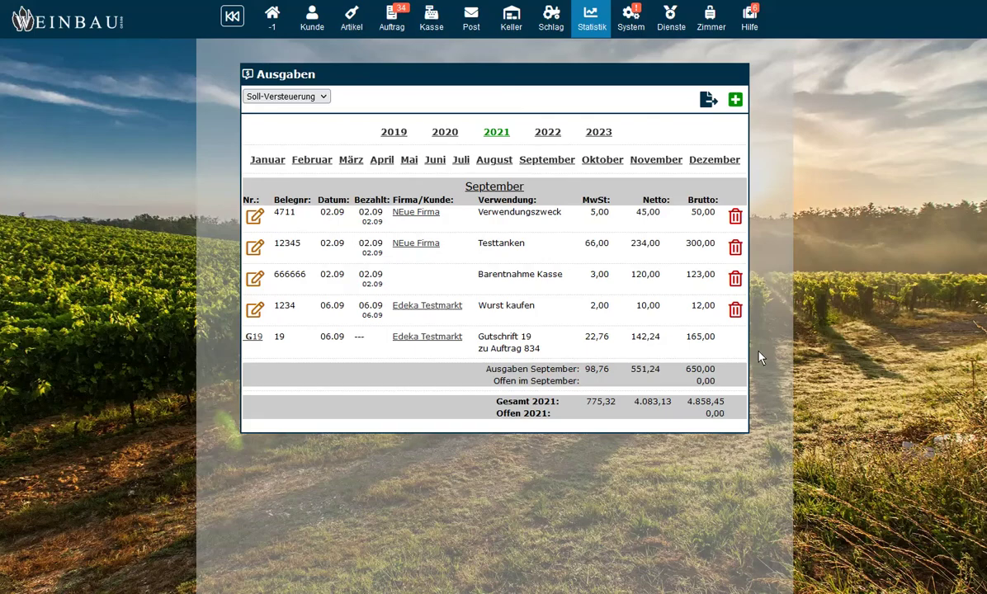
Switch the expense overview to Ist-Versteuerung and review the expenses without outgoing payment
left_click(315, 97)
left_click(285, 131)
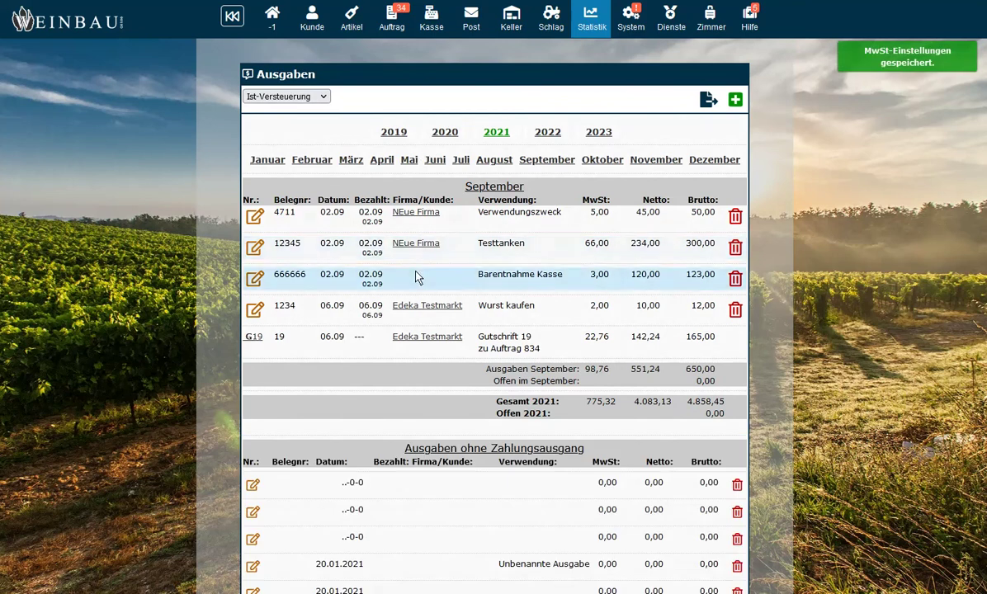
scroll(493, 231, "down", 3)
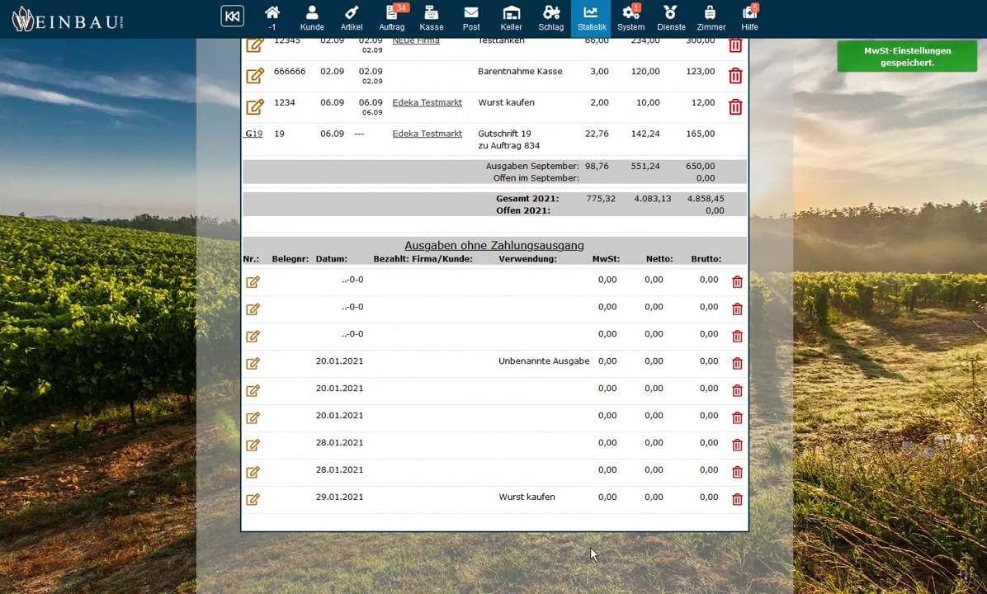
Set the taxation method of the expense overview back to Soll-Versteuerung
scroll(763, 470, "up", 2)
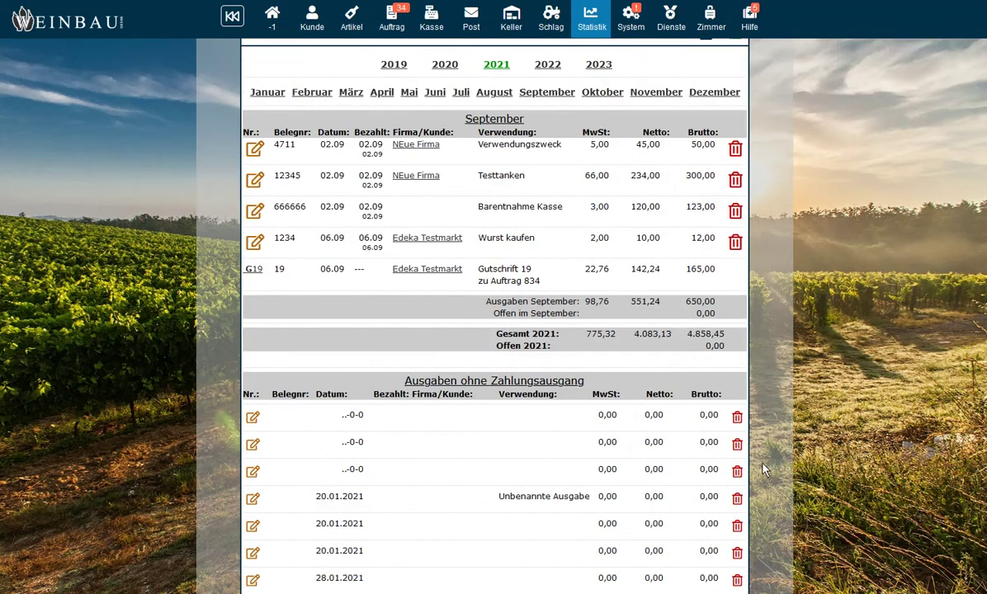
scroll(763, 470, "up", 1)
left_click(324, 96)
left_click(367, 147)
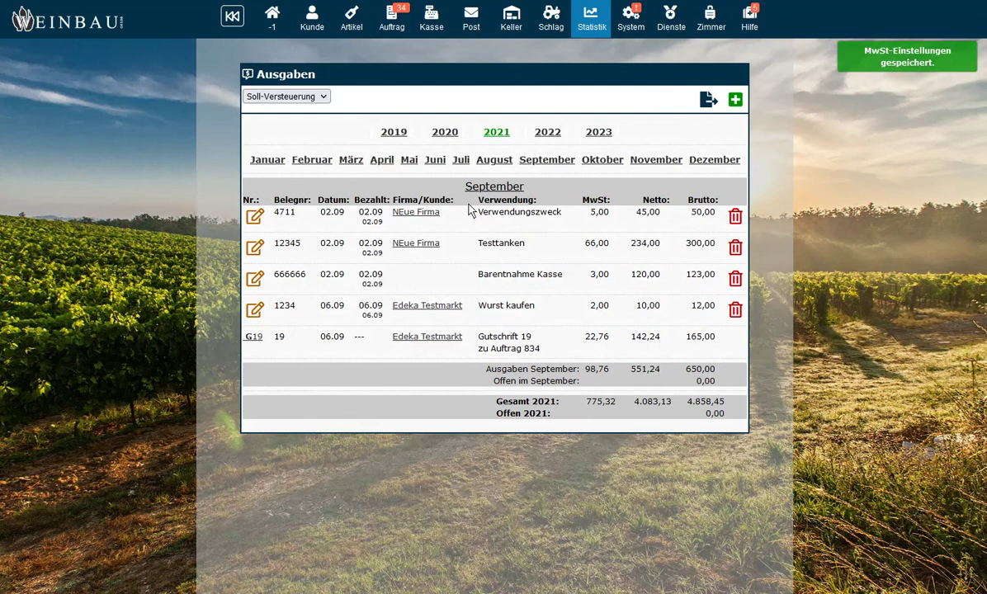
mouse_move(591, 20)
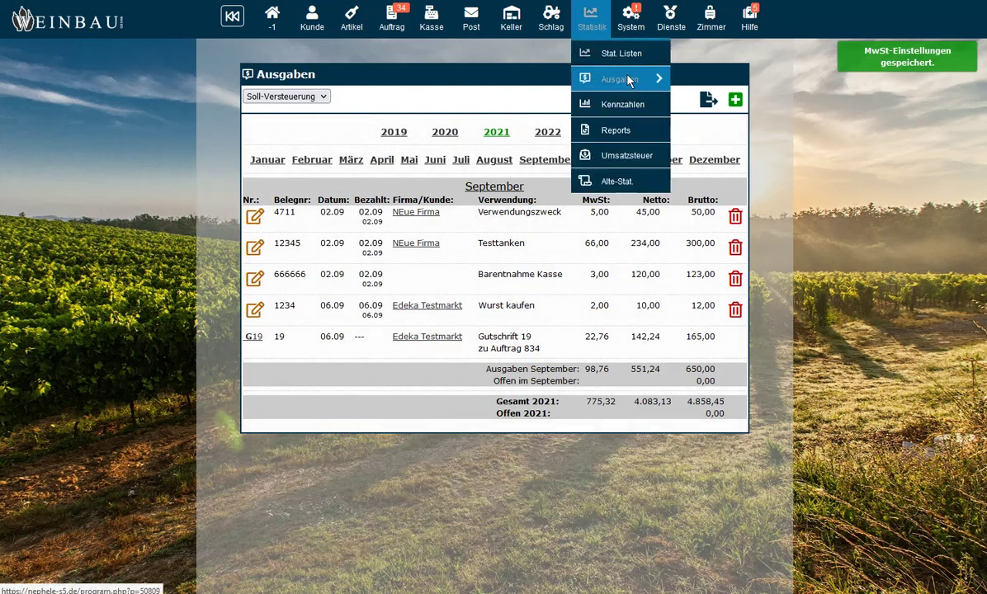
mouse_move(629, 79)
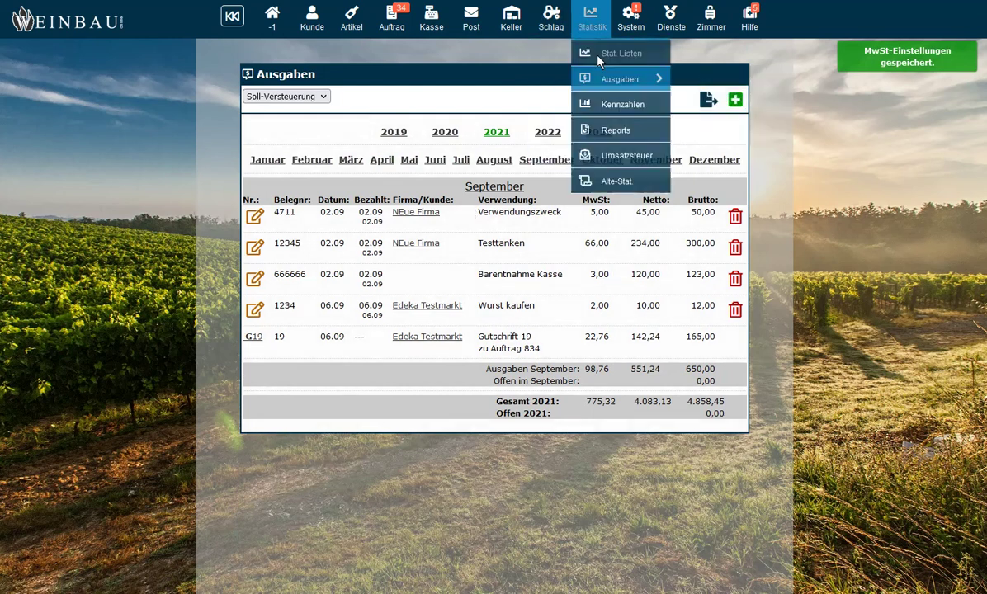
Open the Saldi overview and review the 2021 monthly income, expense and MwSt balances down to the Jahresbilanz
left_click(717, 129)
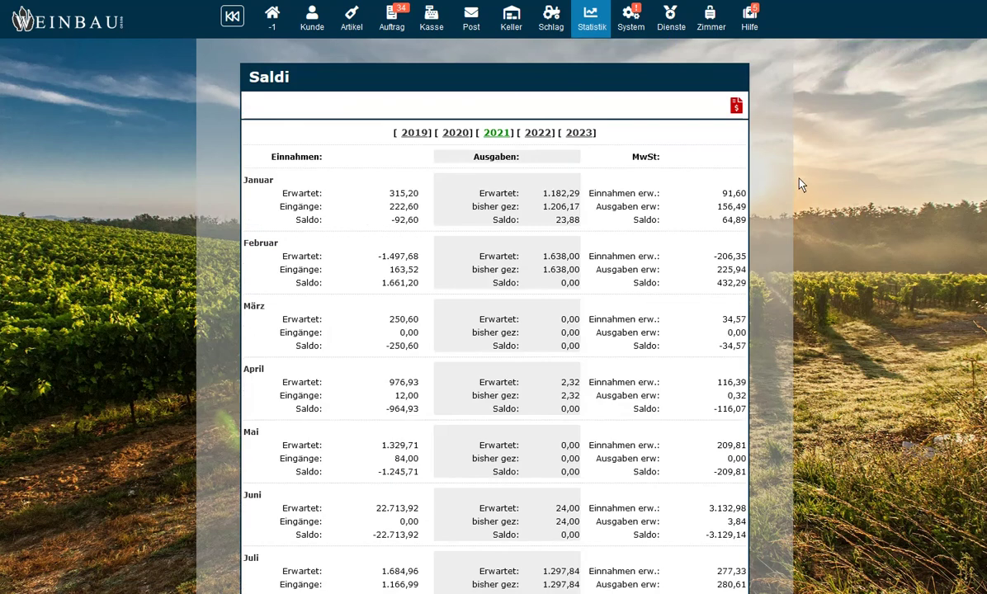
scroll(774, 173, "down", 5)
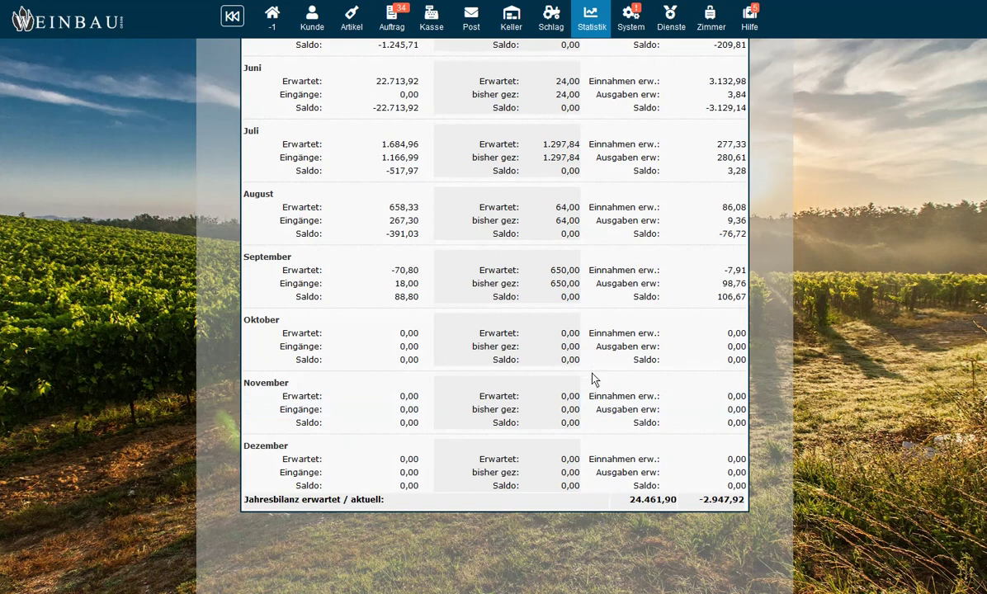
scroll(598, 384, "up", 5)
scroll(627, 247, "down", 5)
left_click_drag(625, 507, 680, 516)
triple_click(720, 500)
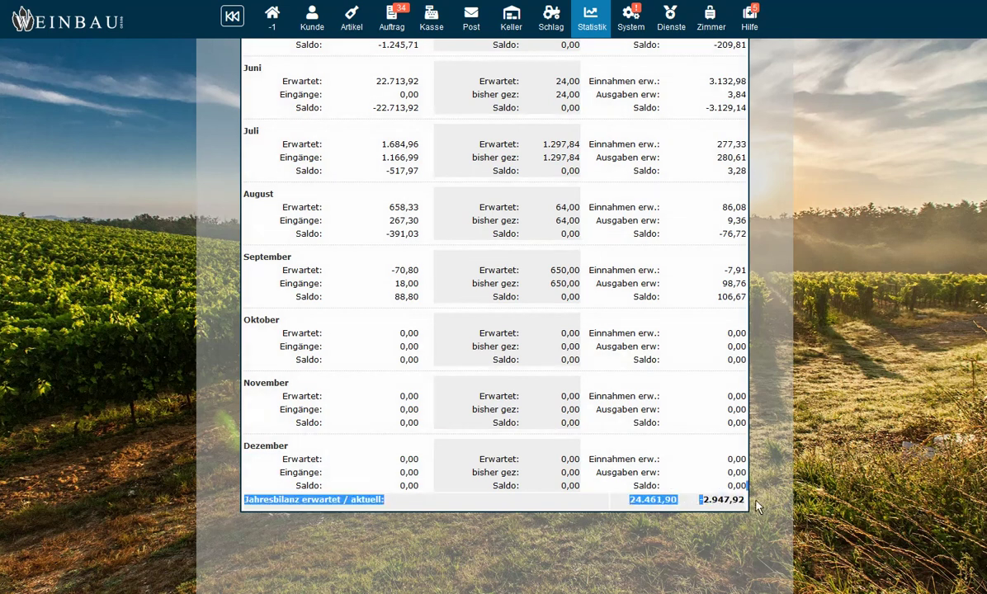
scroll(758, 507, "up", 5)
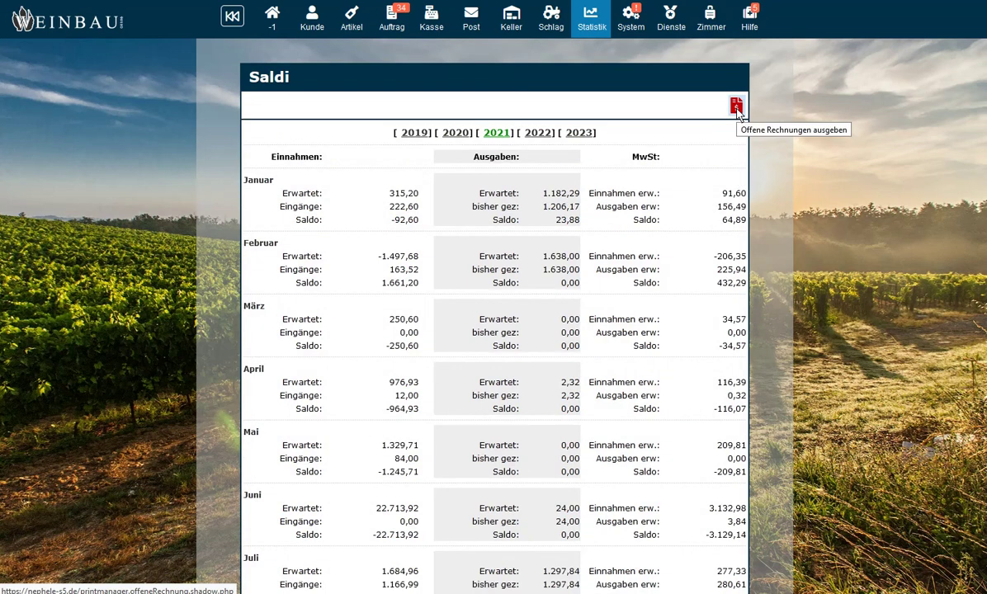
scroll(415, 211, "down", 5)
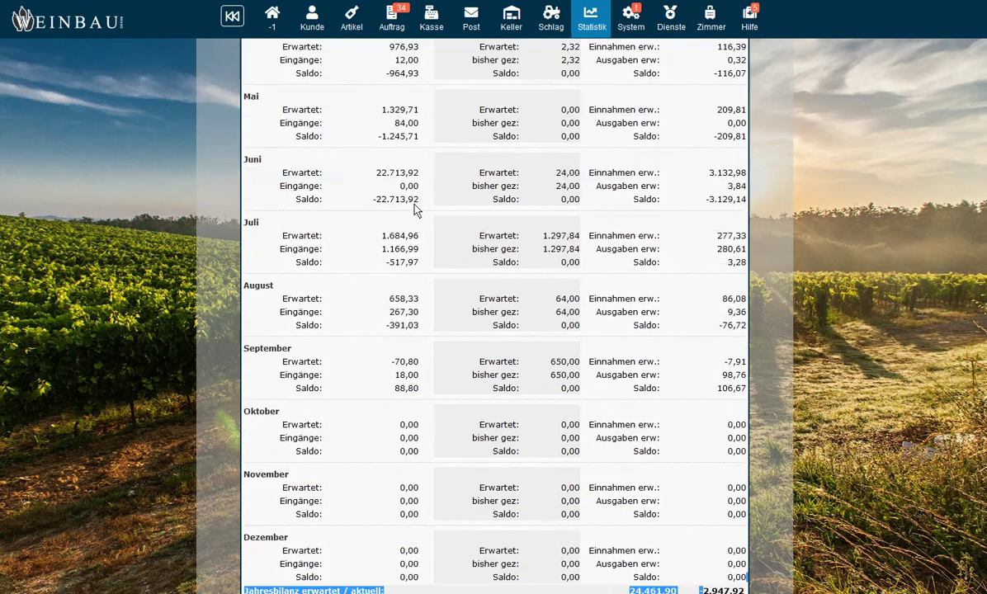
Open the Umsatzsteuer statistics and examine the MwSt-Liste for August 2021, including its Ausgaben section
mouse_move(594, 27)
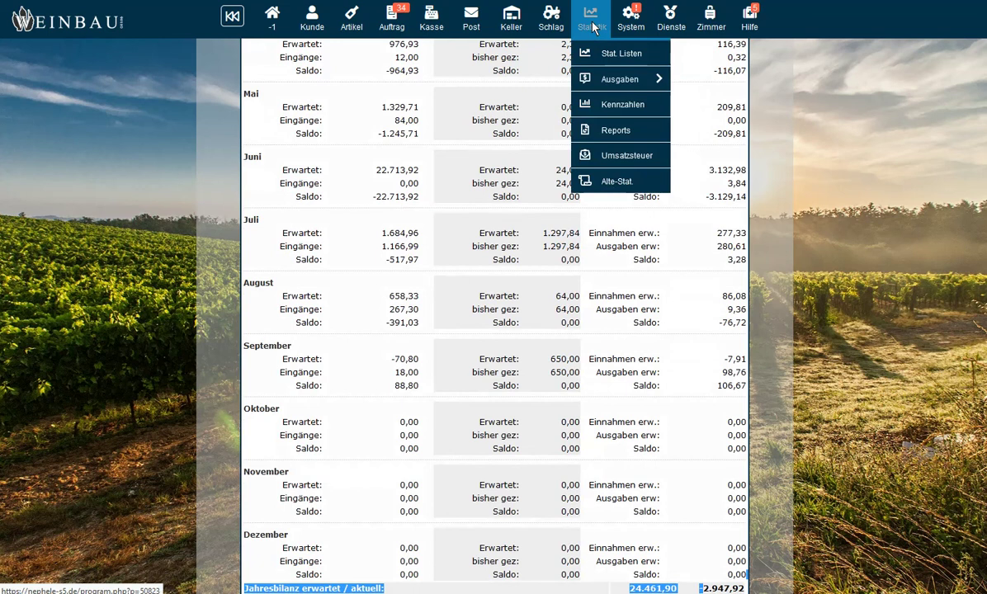
left_click(578, 155)
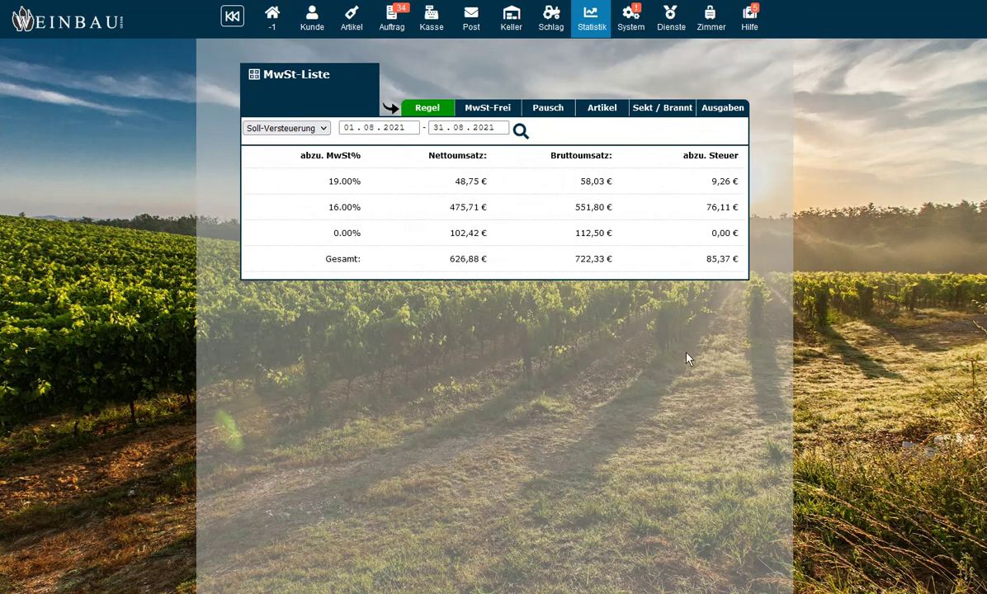
left_click(728, 107)
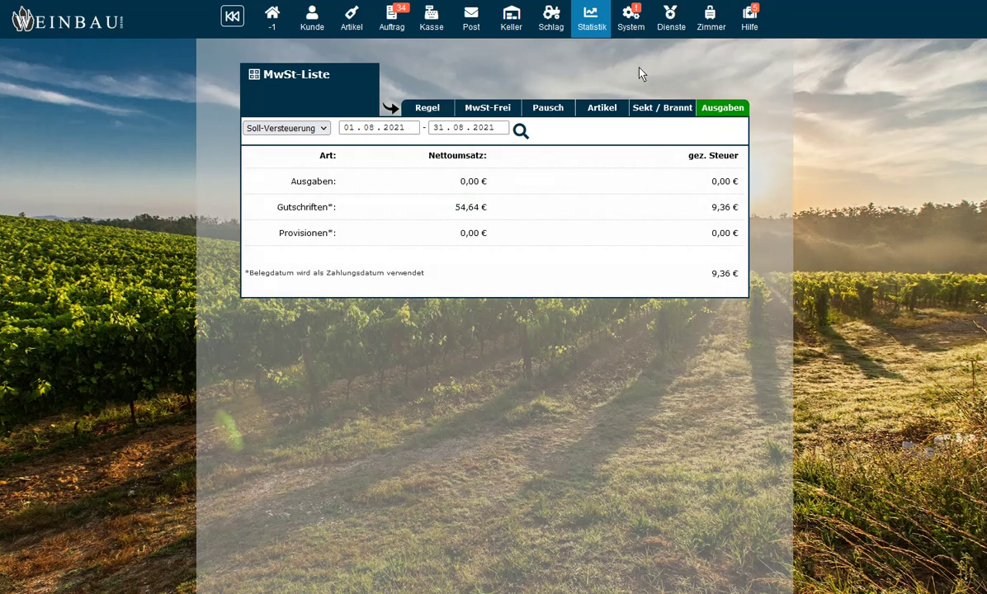
left_click(592, 19)
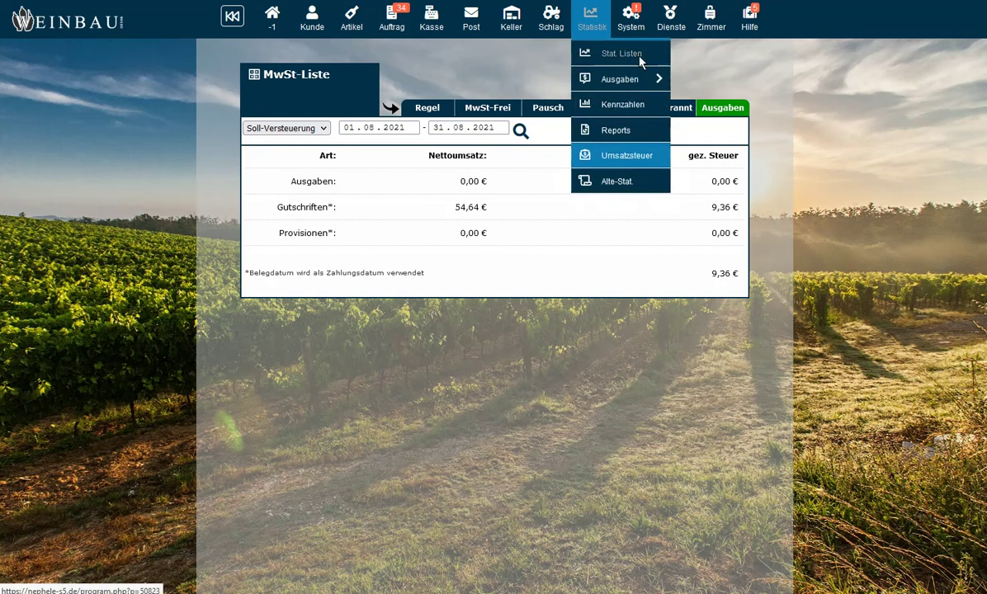